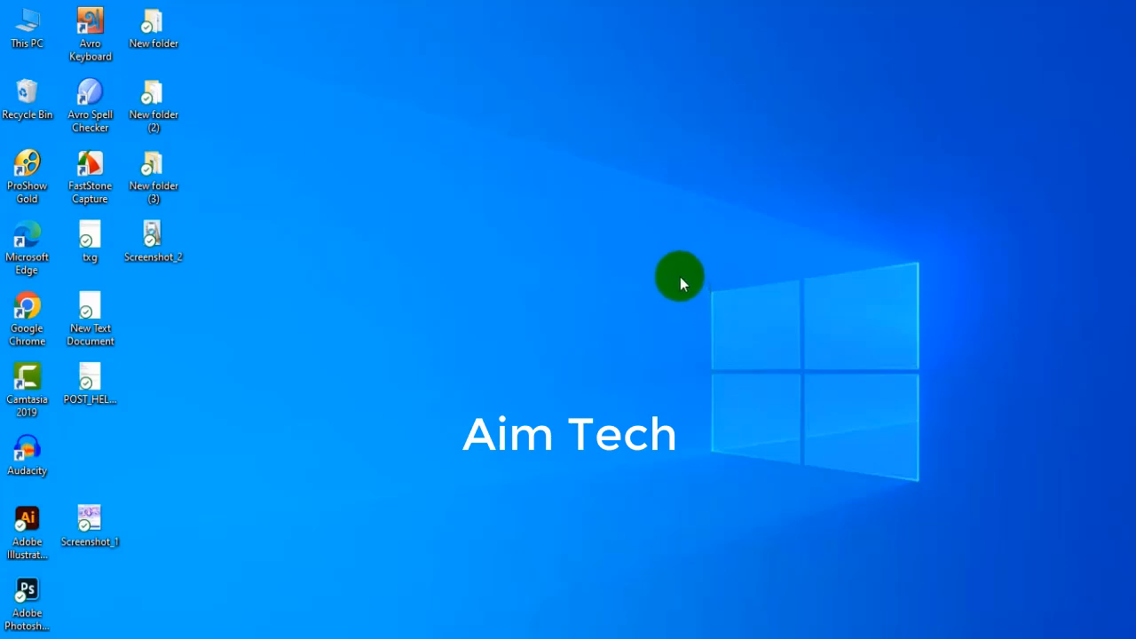
Launch Chrome and expand the Social Side bookmark folder
{"action": "left_click", "coordinate": [367, 622]}
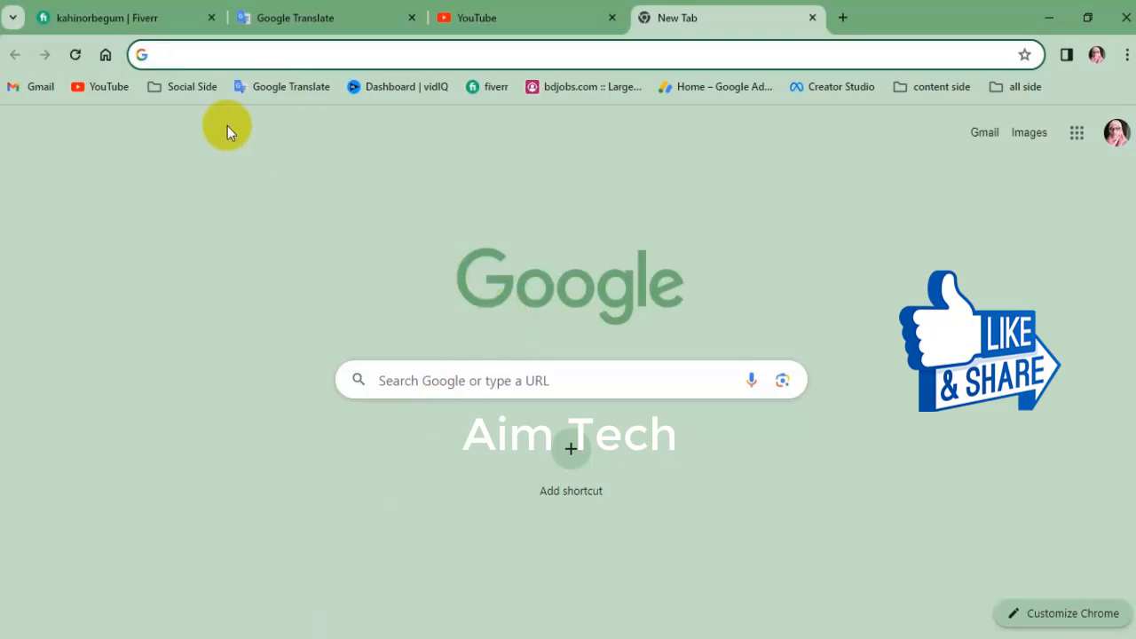
{"action": "left_click", "coordinate": [201, 91]}
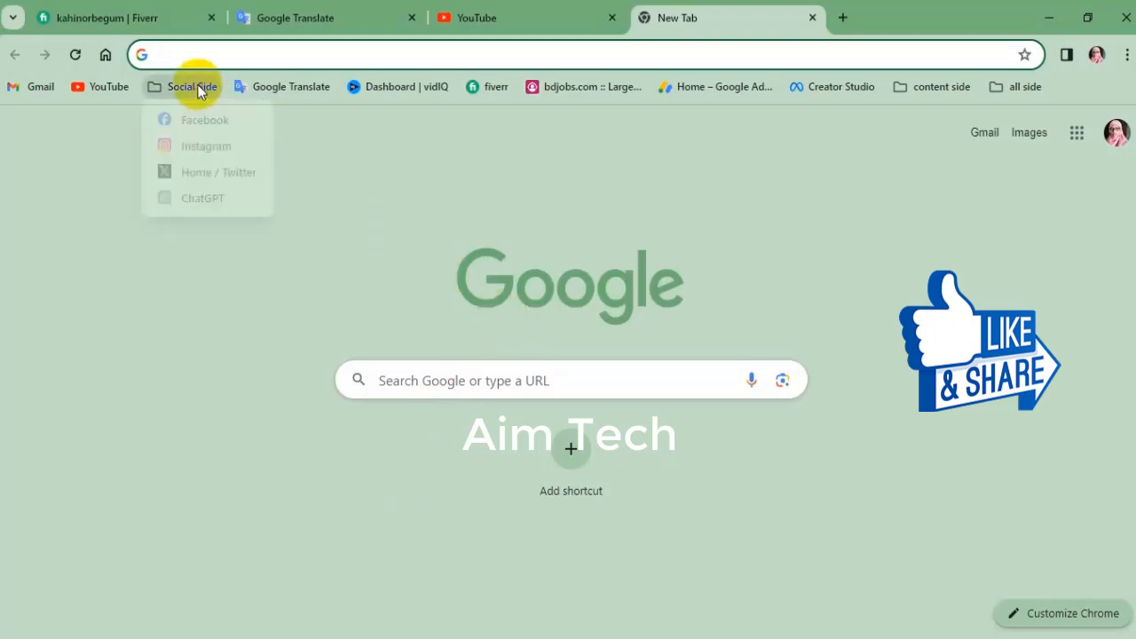
Load Facebook and switch the active profile to the Media Voicemail page
{"action": "left_click", "coordinate": [205, 121]}
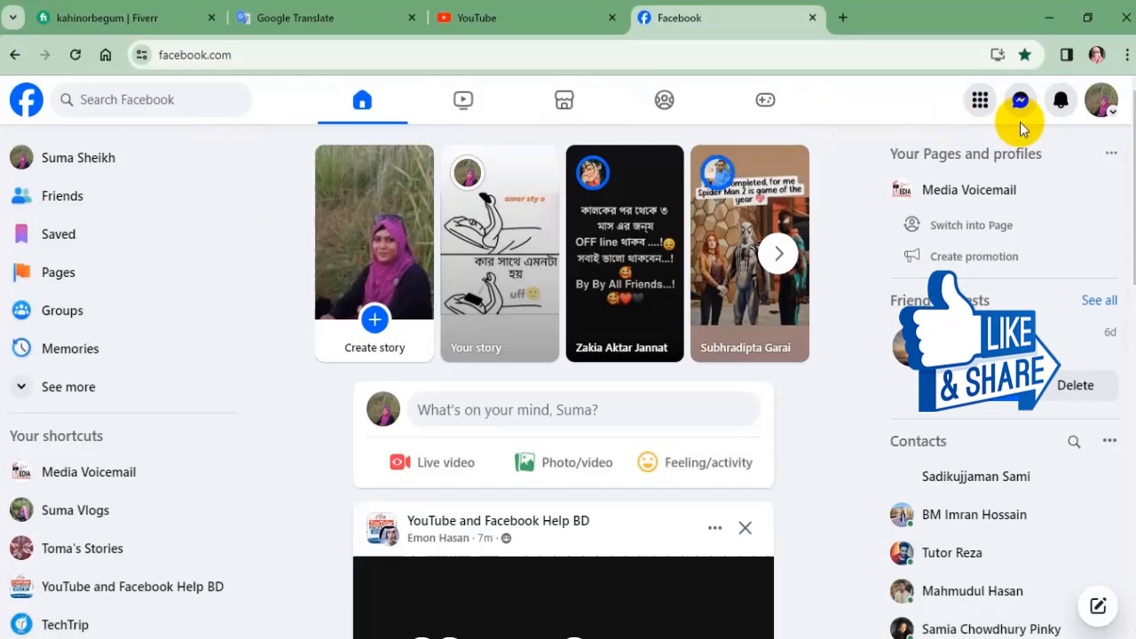
{"action": "left_click", "coordinate": [1103, 105]}
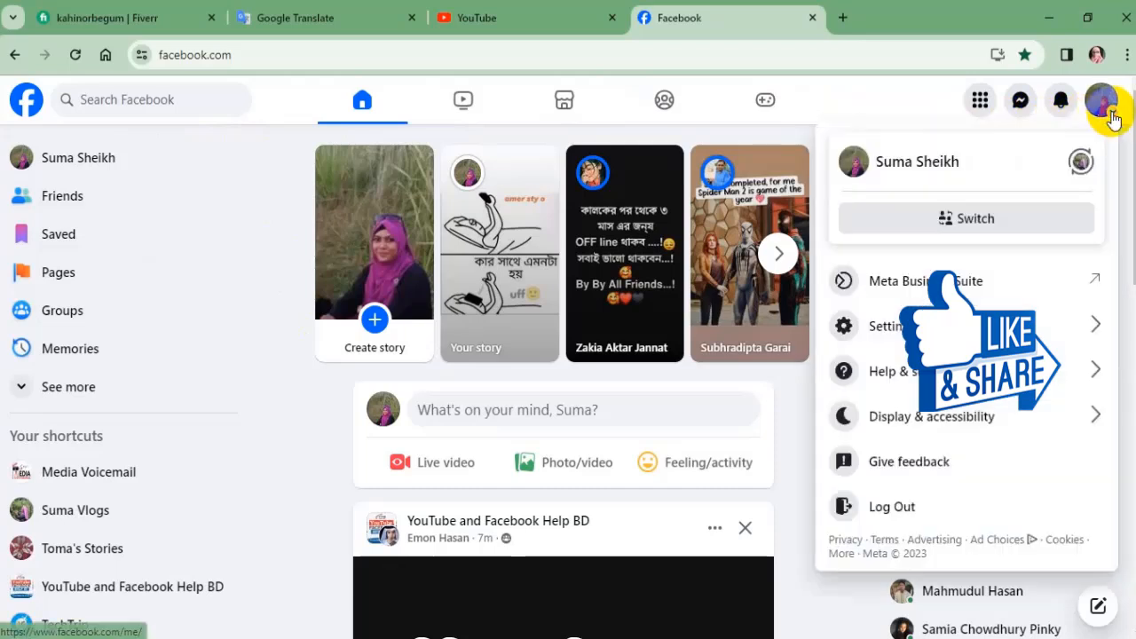
{"action": "left_click", "coordinate": [945, 220]}
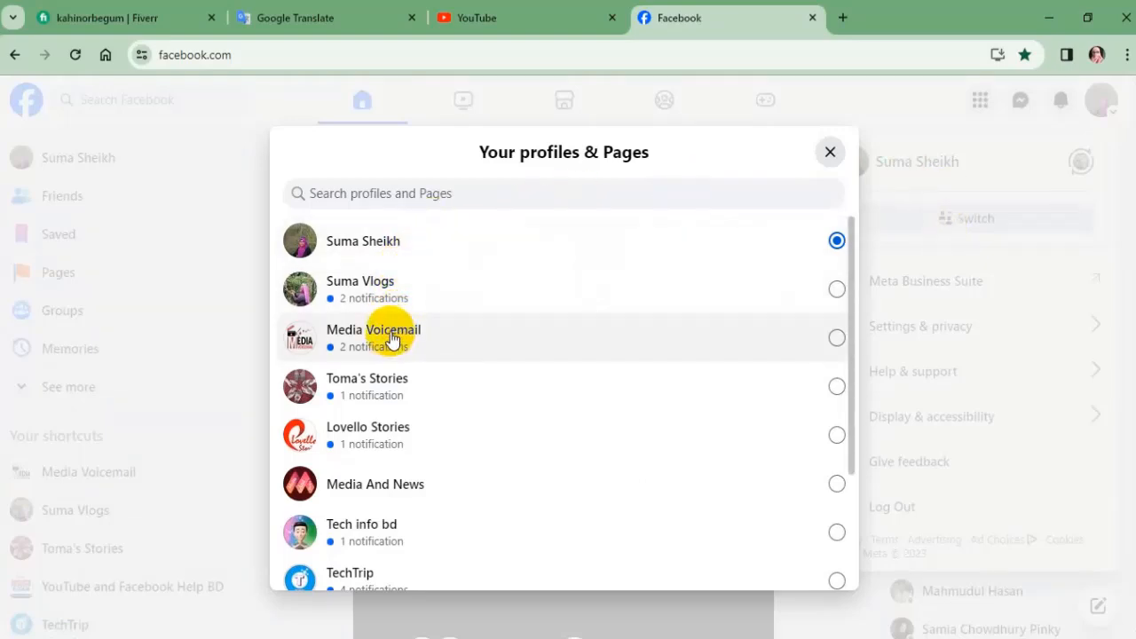
{"action": "left_click", "coordinate": [391, 340]}
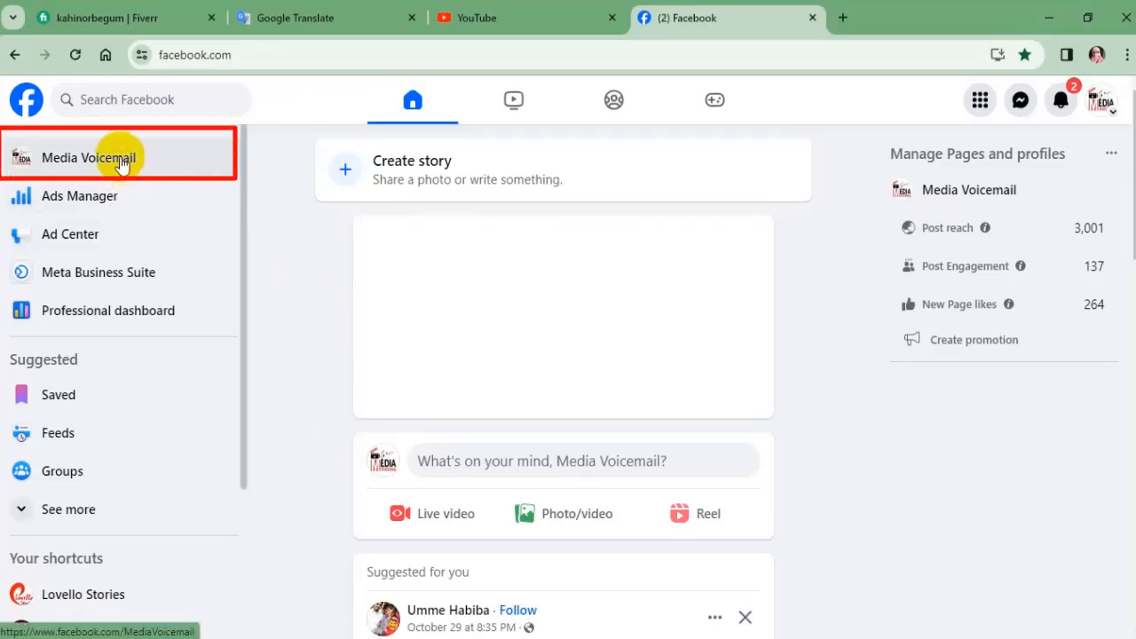
Go to the Media Voicemail page from the left sidebar
{"action": "left_click", "coordinate": [87, 158]}
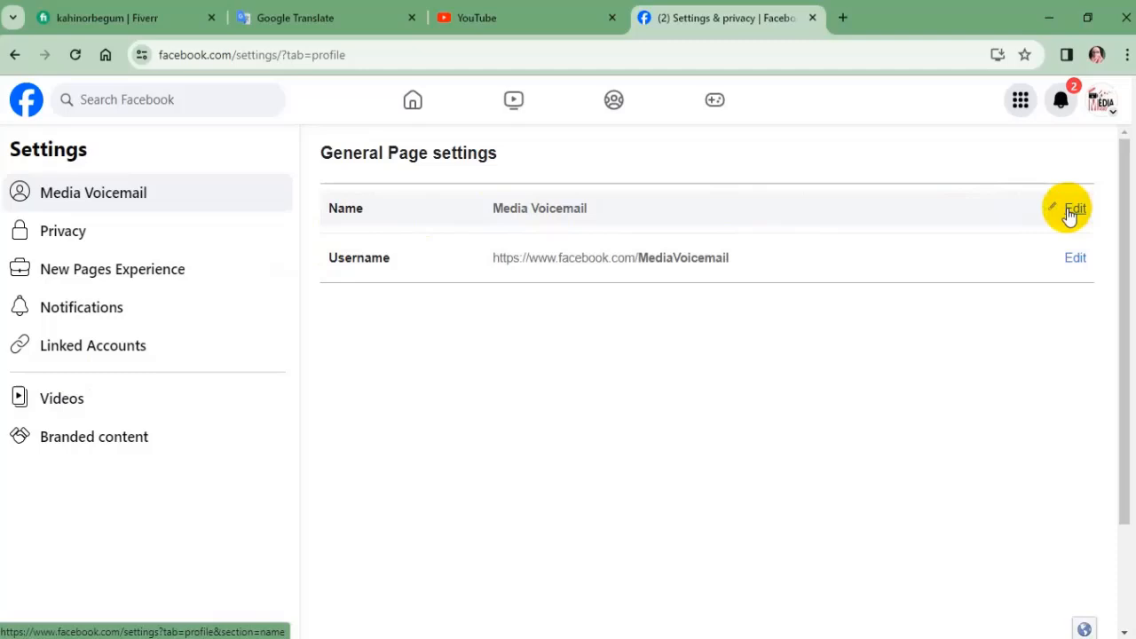
Replace the page name 'Media Voicemail' with 'Suma's Dream' in the Name field
{"action": "left_click", "coordinate": [1061, 213]}
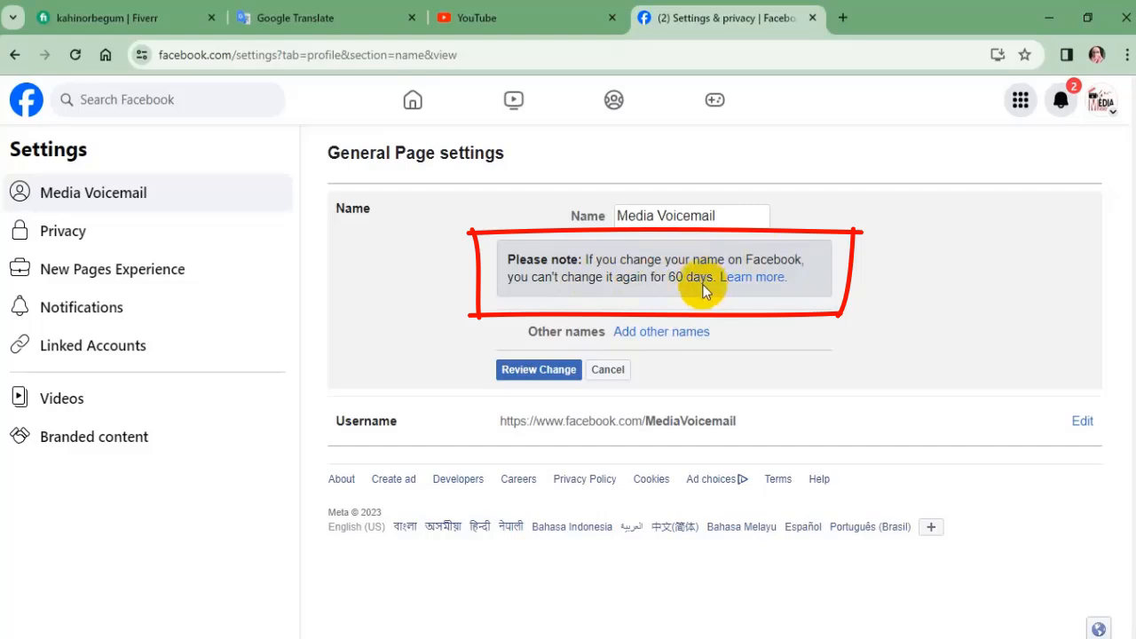
{"action": "left_click_drag", "start_coordinate": [719, 216], "coordinate": [618, 216]}
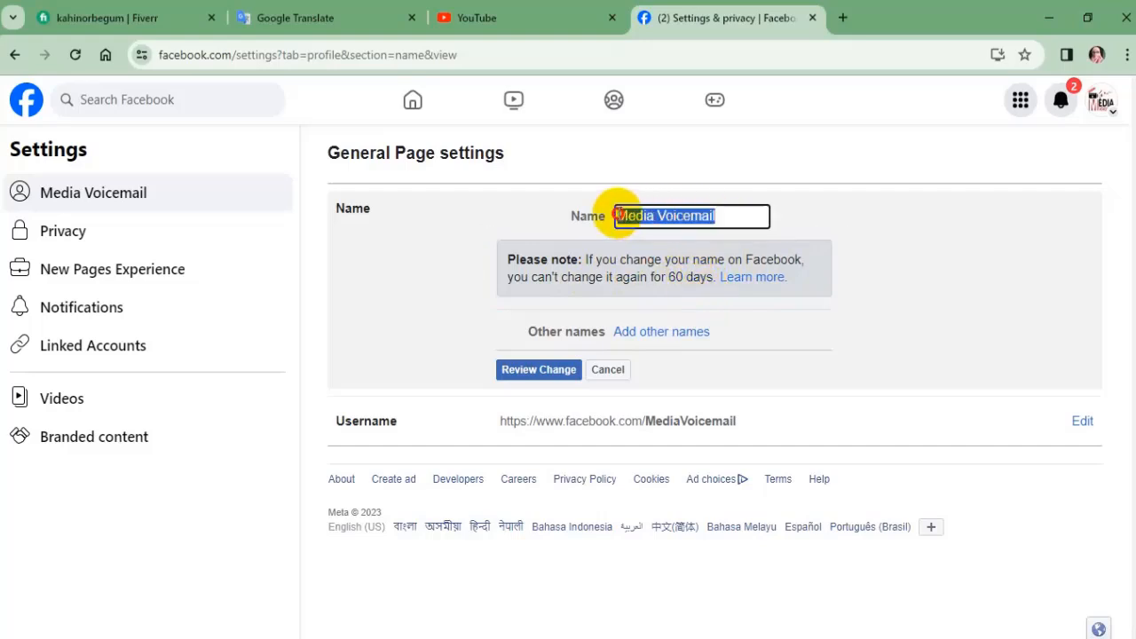
{"action": "key", "text": "BackSpace"}
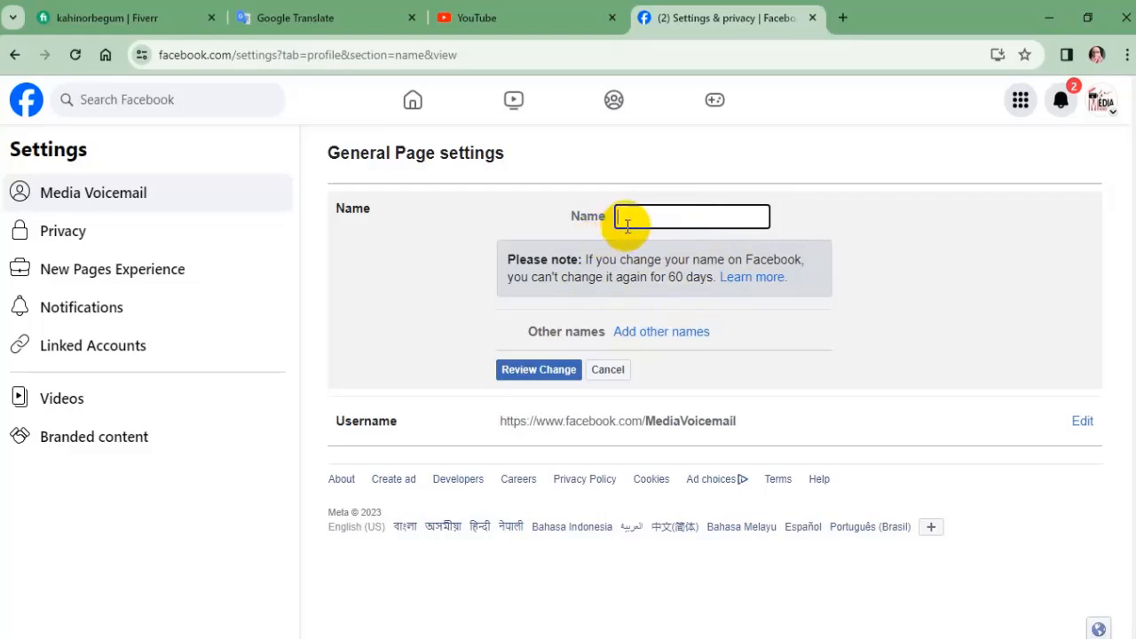
{"action": "type", "text": "Suma's Dream"}
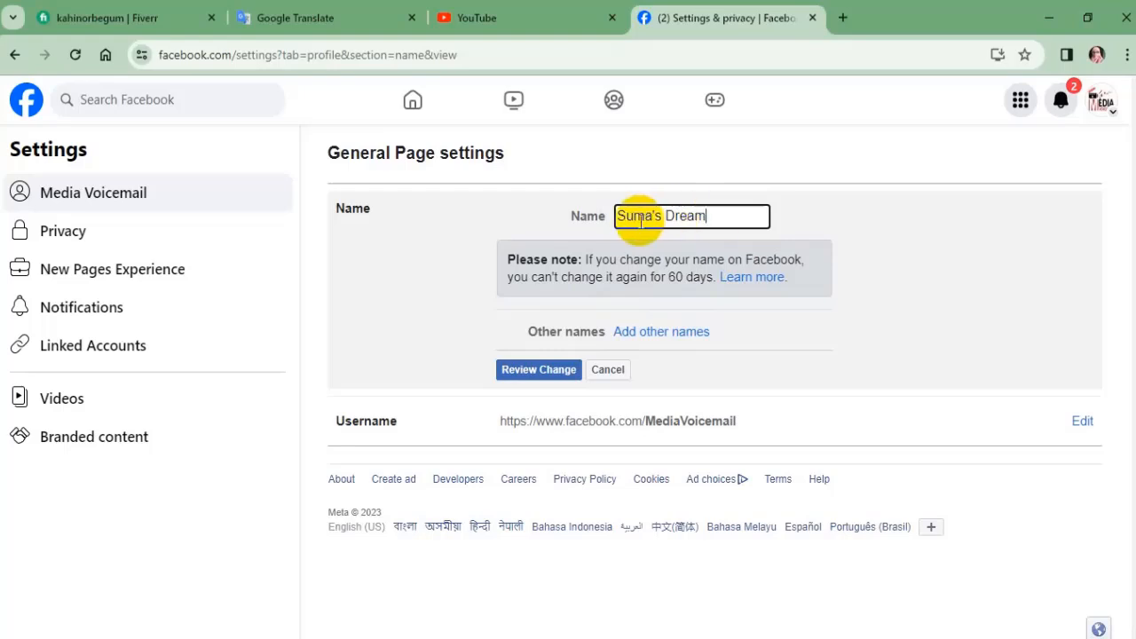
Review the rename, paste the account password and submit the name change request
{"action": "left_click", "coordinate": [539, 373]}
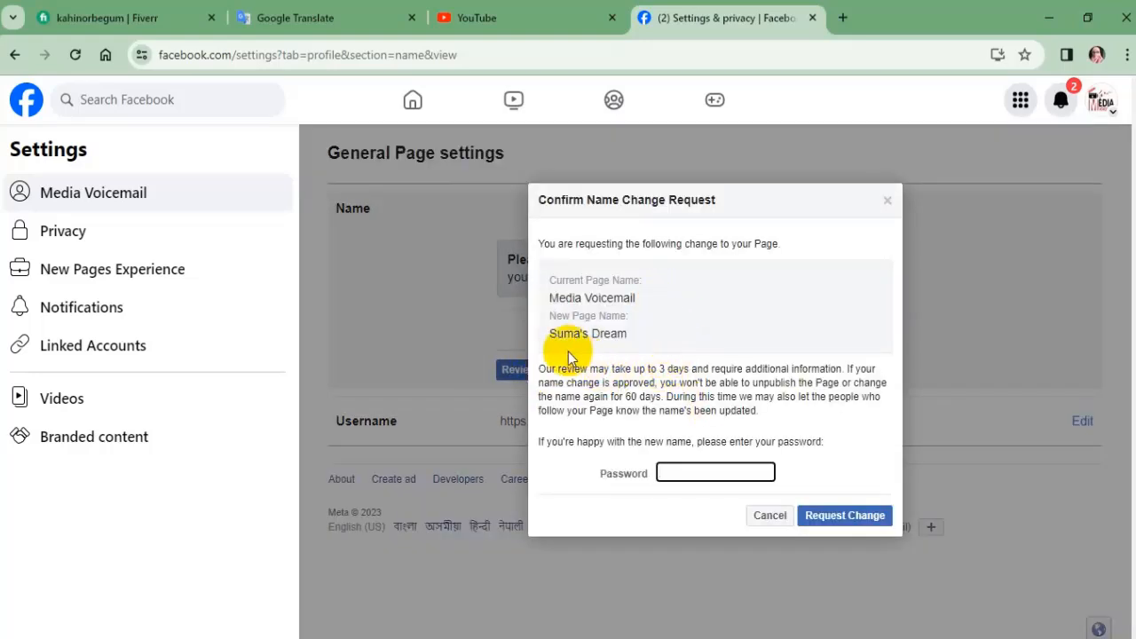
{"action": "right_click", "coordinate": [664, 473]}
{"action": "left_click", "coordinate": [687, 321]}
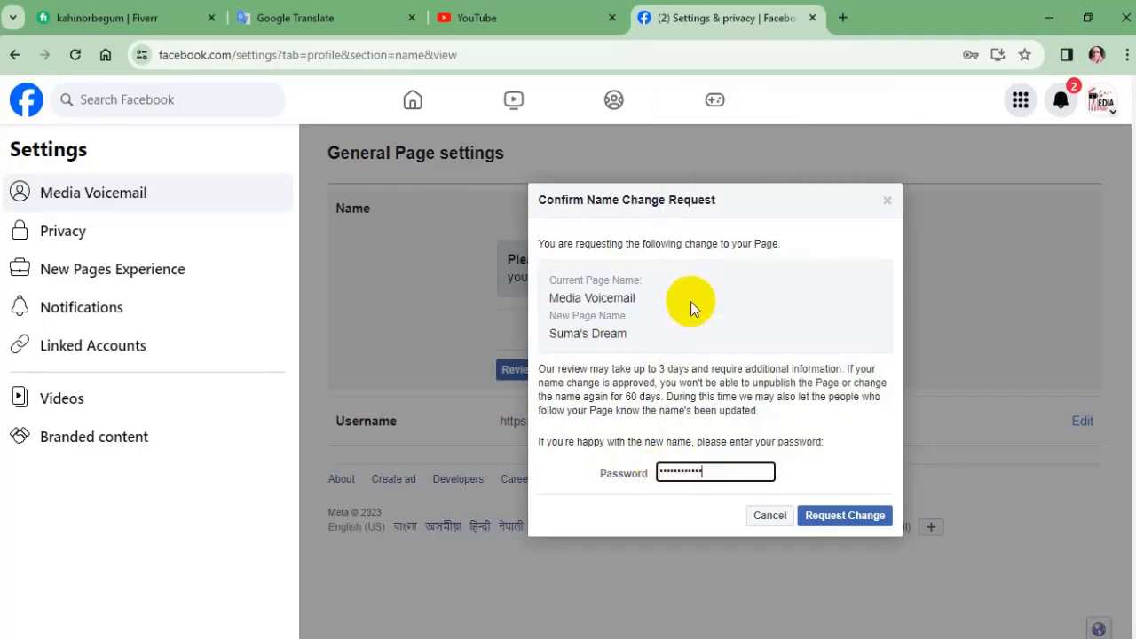
{"action": "left_click", "coordinate": [832, 519]}
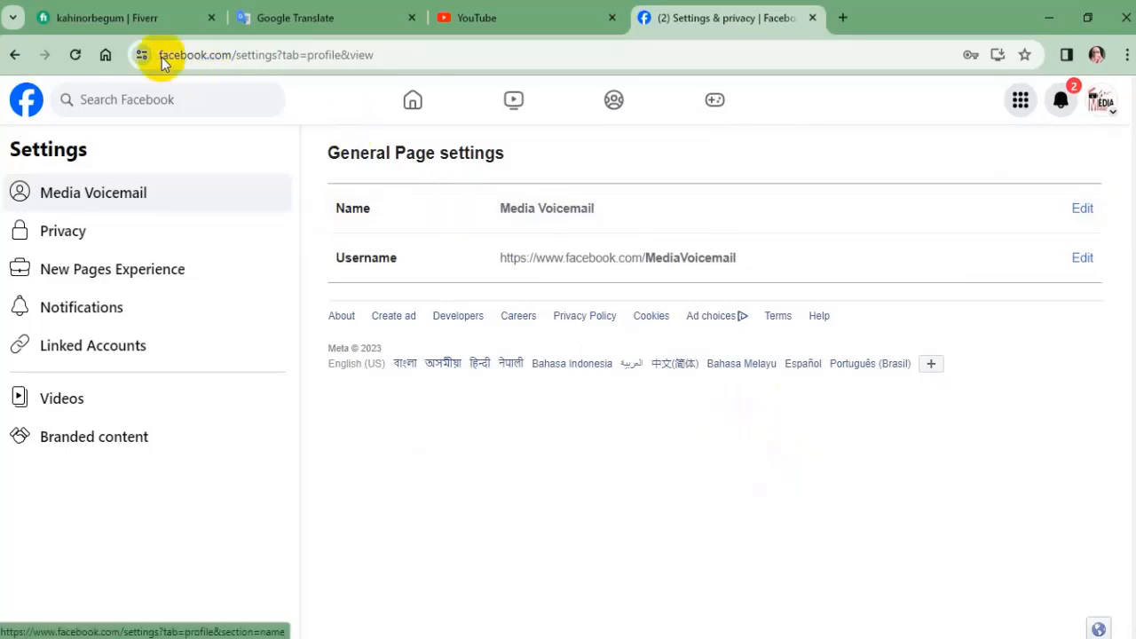
Reload the settings, return home and visit the renamed Suma's Dream page profile
{"action": "left_click", "coordinate": [75, 55]}
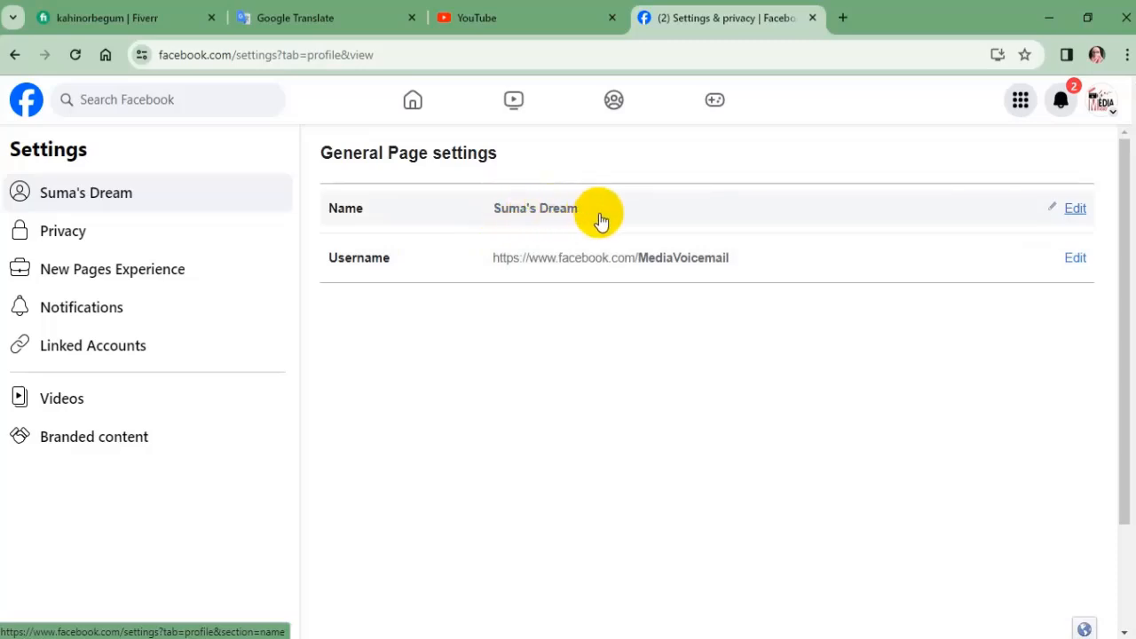
{"action": "left_click", "coordinate": [413, 99]}
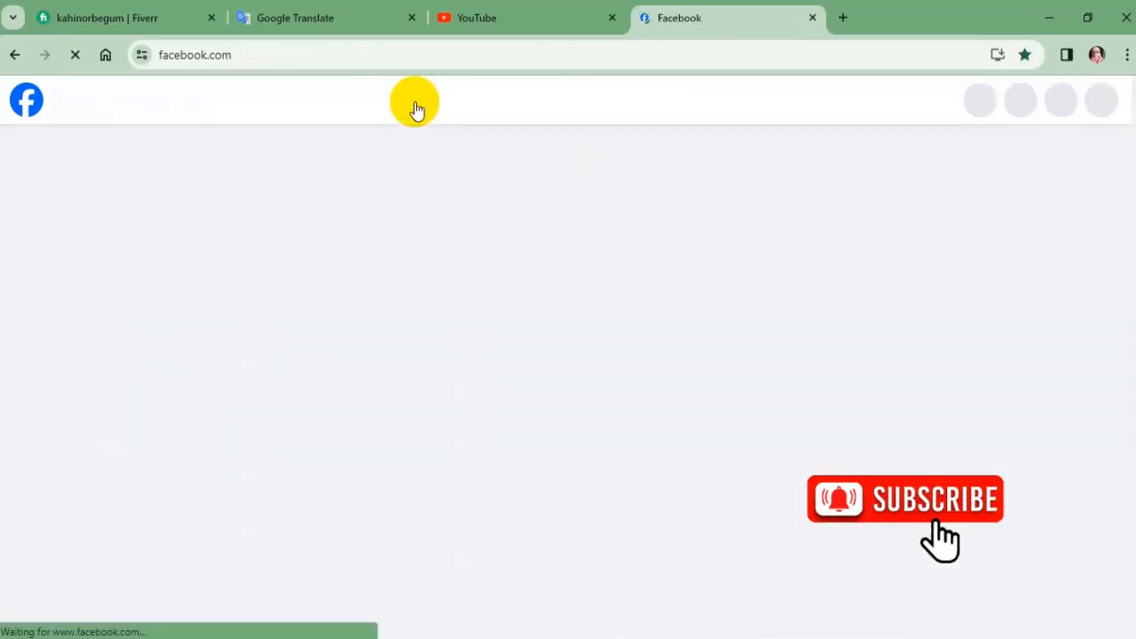
{"action": "left_click", "coordinate": [112, 156]}
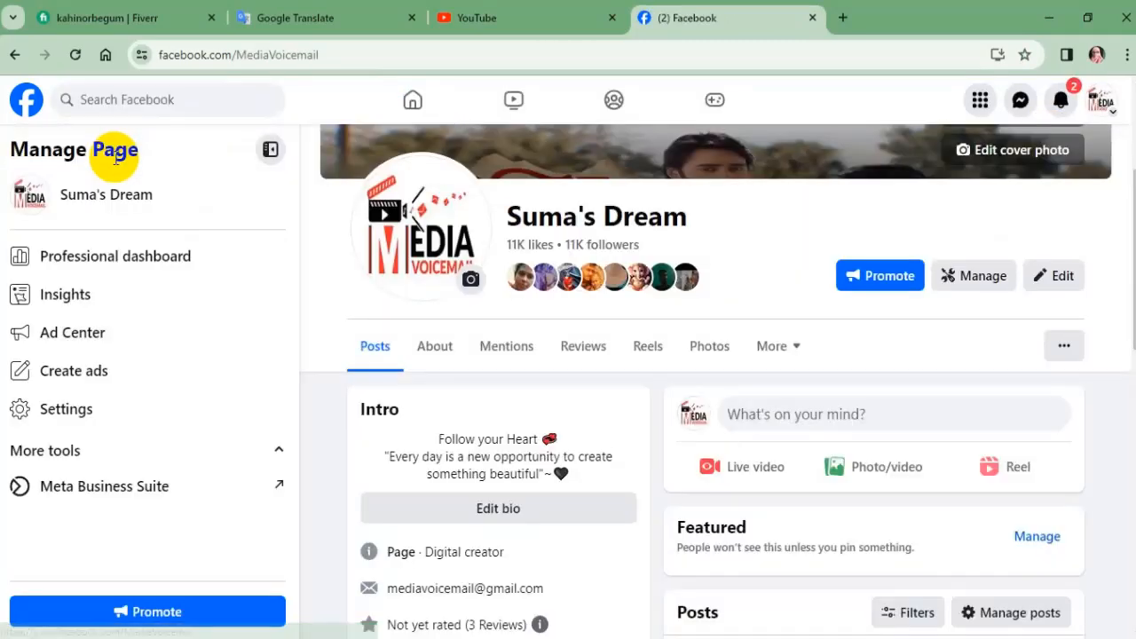